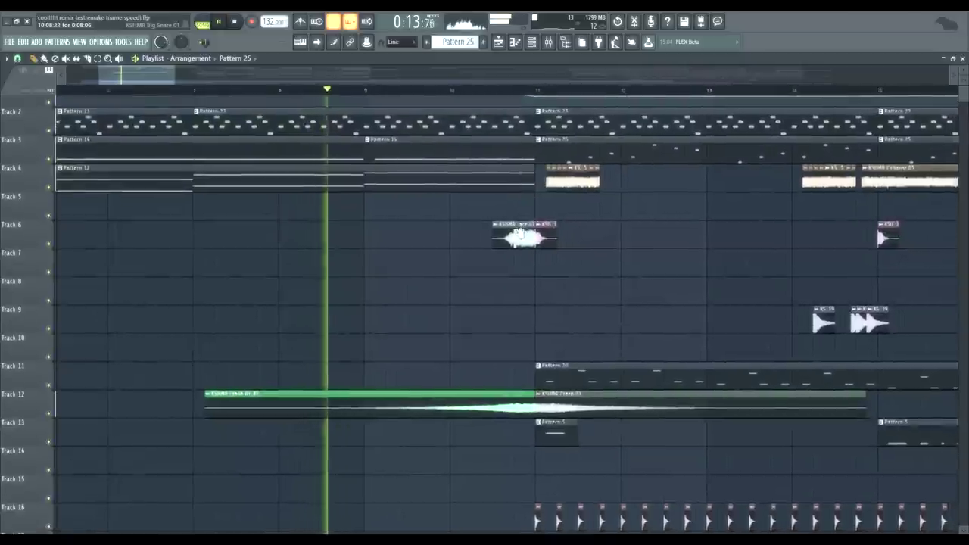
# Step: Look over the playlist arrangement during playback, from the intro through the first drop across the upper and lower tracks
pyautogui.scroll(1, 471, 241)
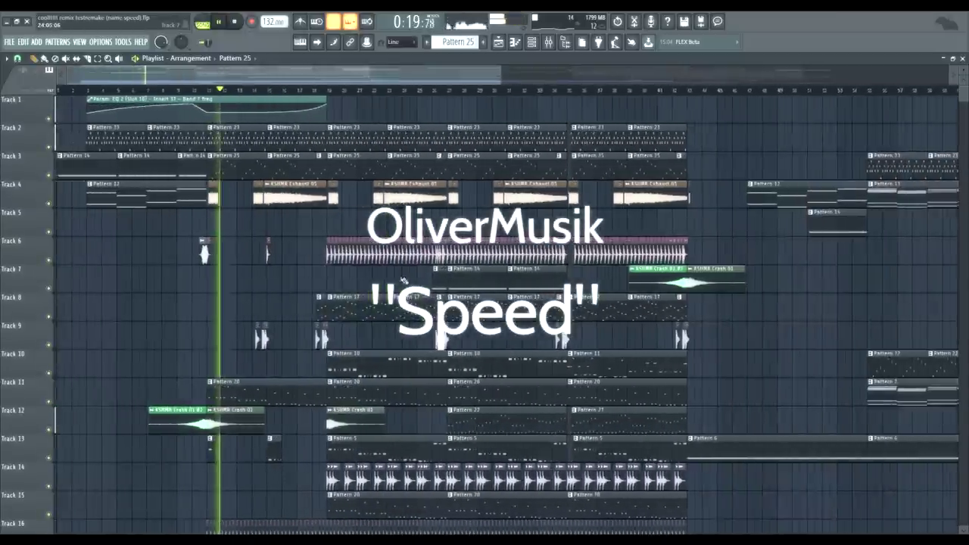
pyautogui.scroll(4, 162, 262)
pyautogui.scroll(2, 421, 260)
pyautogui.scroll(-3, 431, 265)
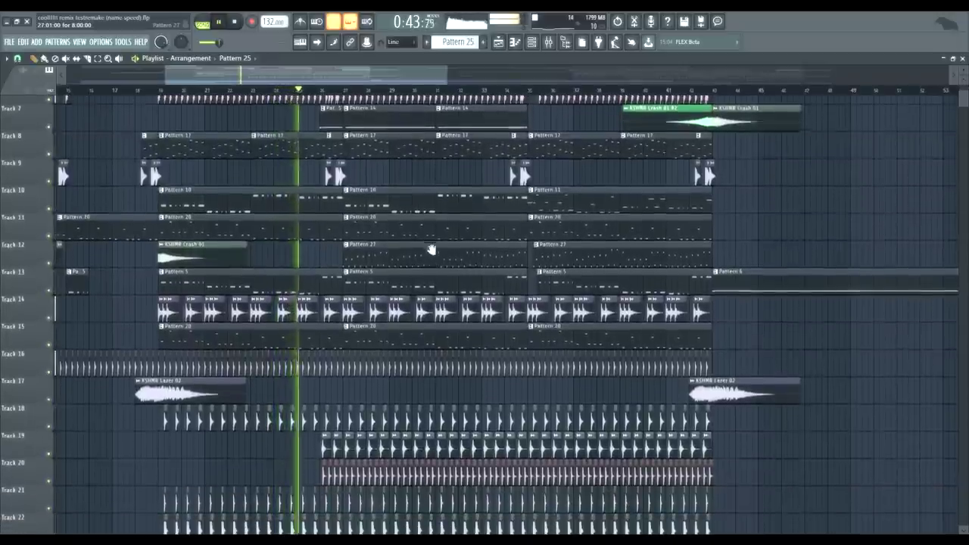
pyautogui.scroll(-2, 430, 242)
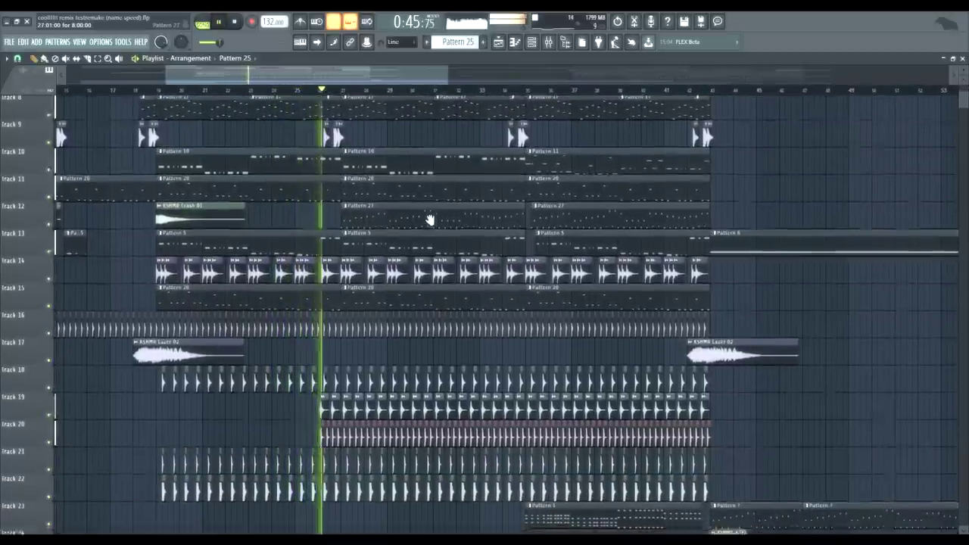
pyautogui.scroll(-3, 429, 219)
pyautogui.scroll(3, 428, 356)
pyautogui.scroll(3, 431, 334)
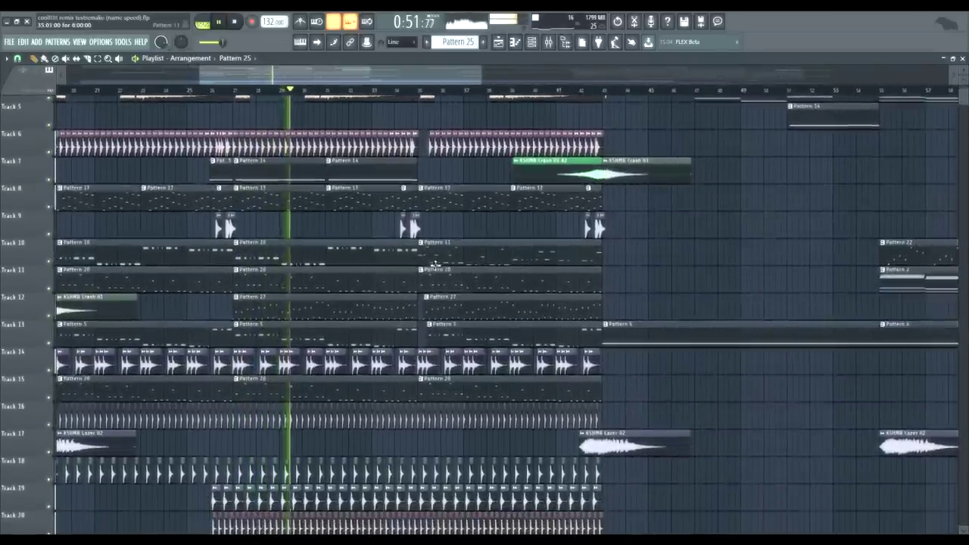
pyautogui.scroll(-3, 428, 189)
pyautogui.scroll(1, 424, 182)
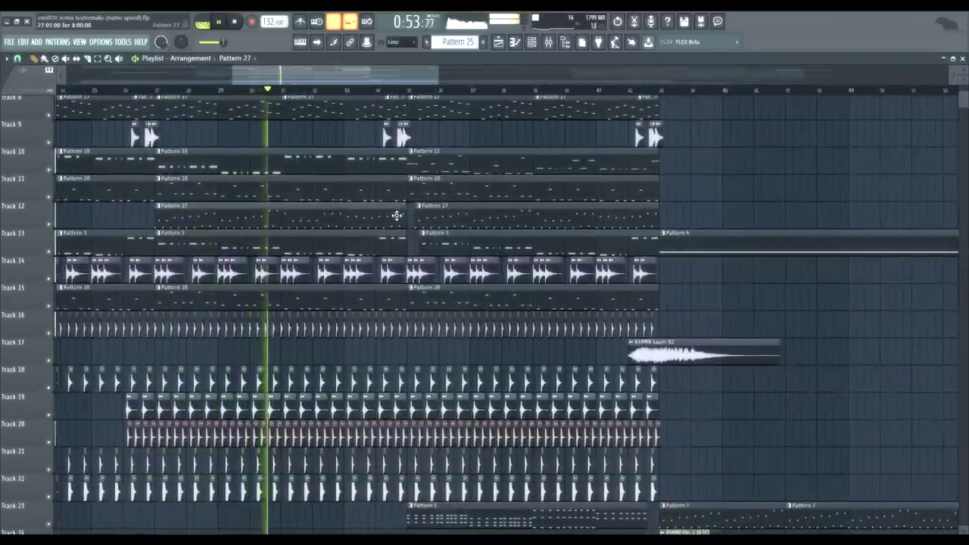
# Step: Inspect the notes of Pattern 27 on Track 12 and Pattern 23 on Track 2 in the piano roll, returning to the playlist
pyautogui.doubleClick(397, 216)
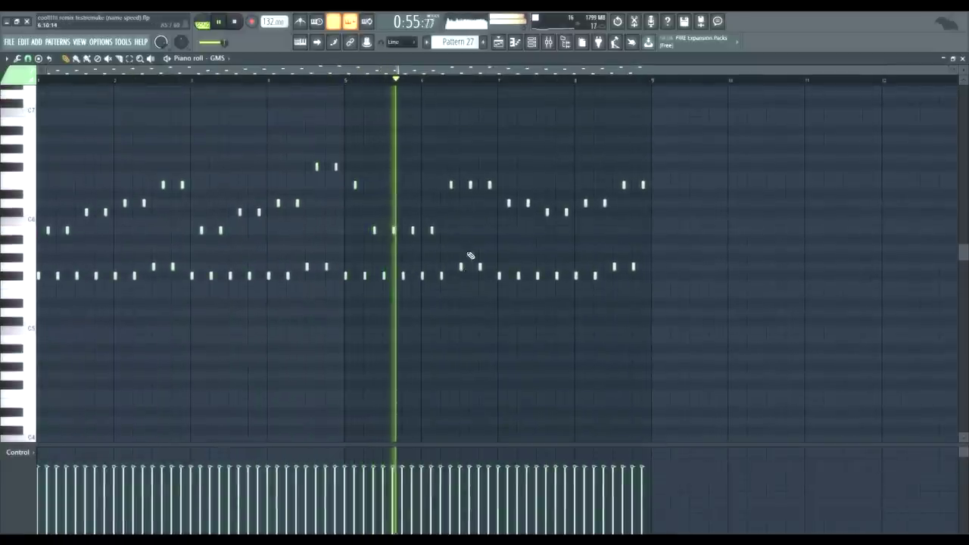
pyautogui.click(498, 42)
pyautogui.scroll(6, 484, 156)
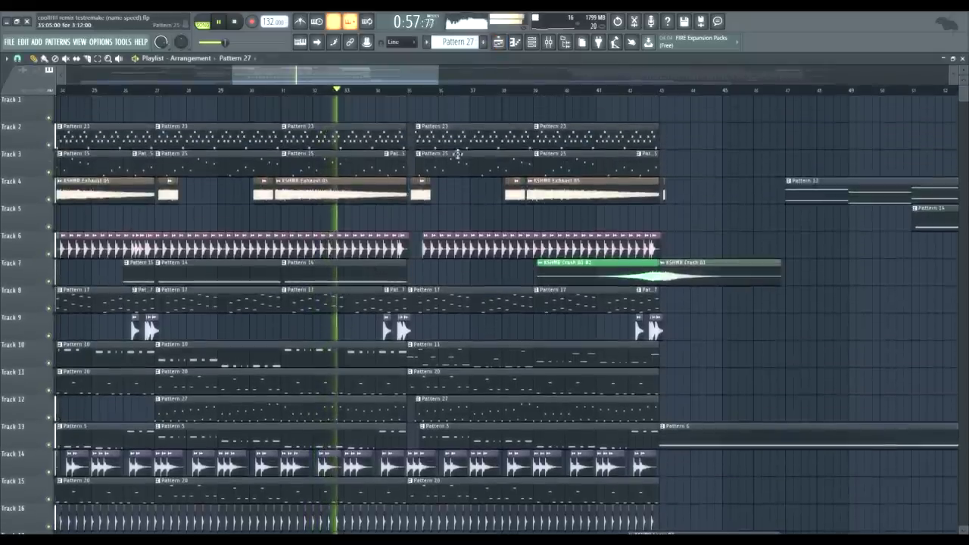
pyautogui.doubleClick(453, 134)
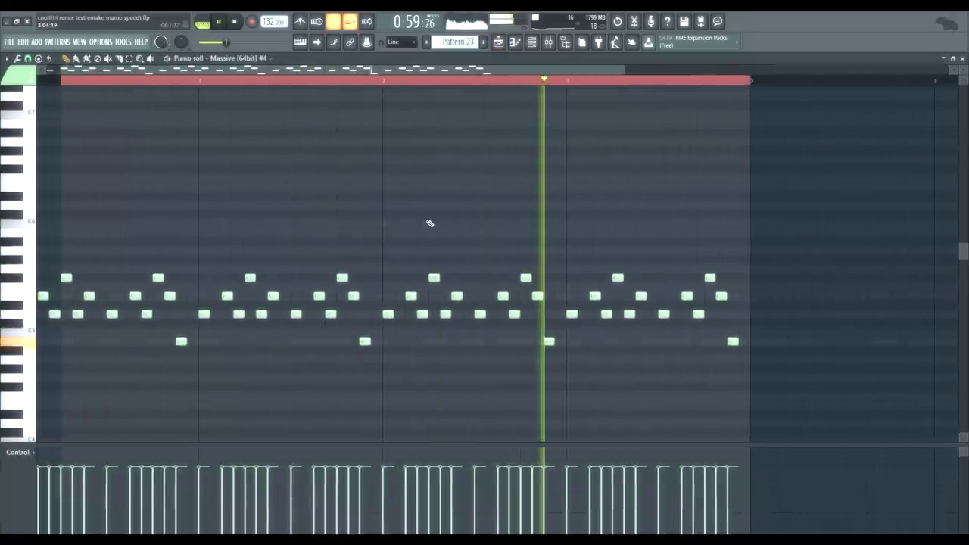
pyautogui.click(498, 42)
# Step: Examine the end of the first drop and the following breakdown in the playlist, including the automation clips on Tracks 25 to 30
pyautogui.moveTo(464, 322); pyautogui.dragTo(429, 197)
pyautogui.scroll(3, 462, 254)
pyautogui.scroll(-6, 427, 197)
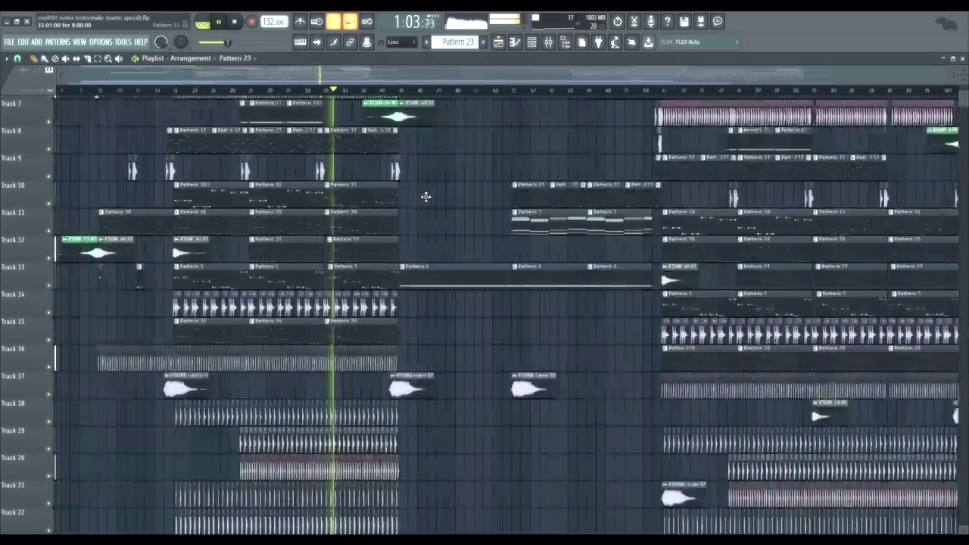
pyautogui.scroll(-2, 420, 194)
pyautogui.scroll(5, 379, 228)
pyautogui.scroll(4, 333, 272)
pyautogui.moveTo(421, 267); pyautogui.dragTo(311, 159)
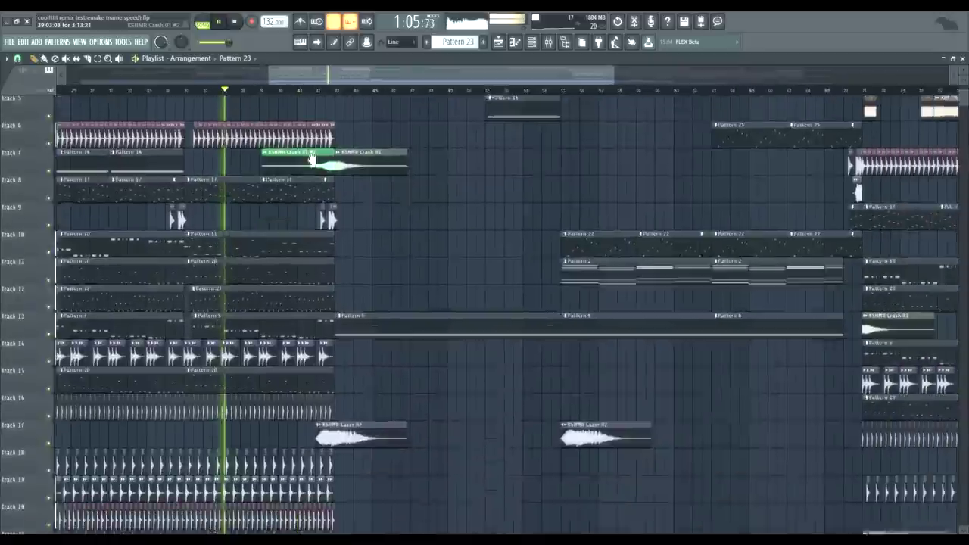
pyautogui.scroll(5, 310, 159)
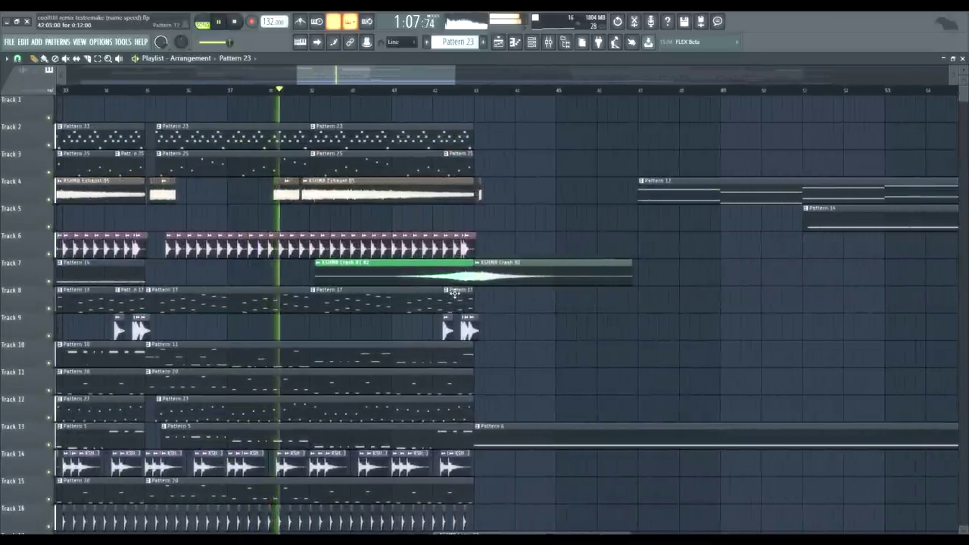
pyautogui.scroll(-4, 446, 228)
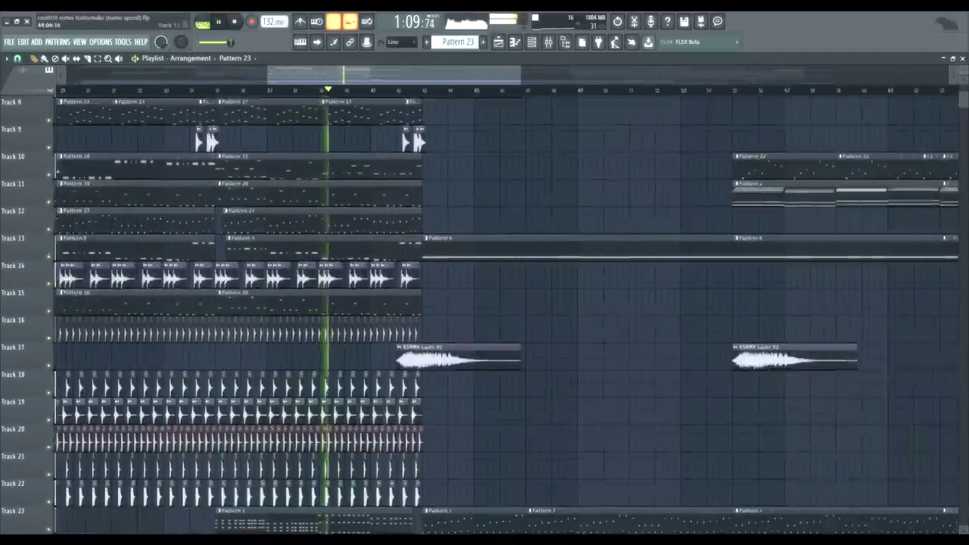
pyautogui.scroll(-4, 588, 346)
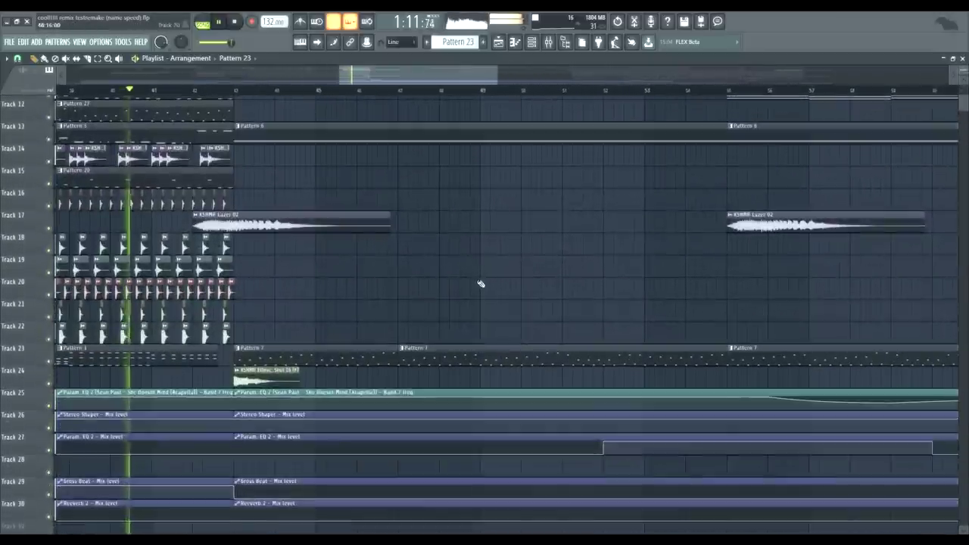
pyautogui.scroll(6, 480, 283)
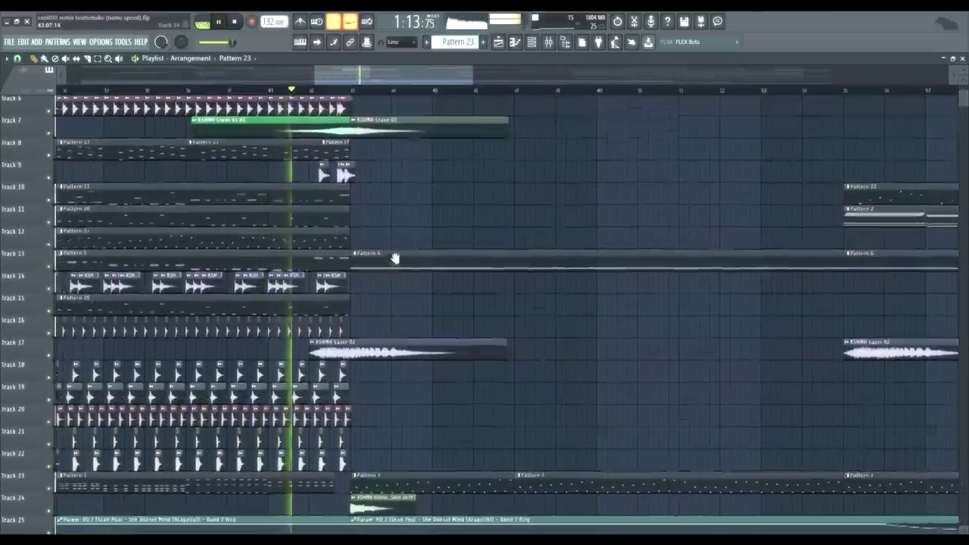
pyautogui.scroll(-2, 394, 258)
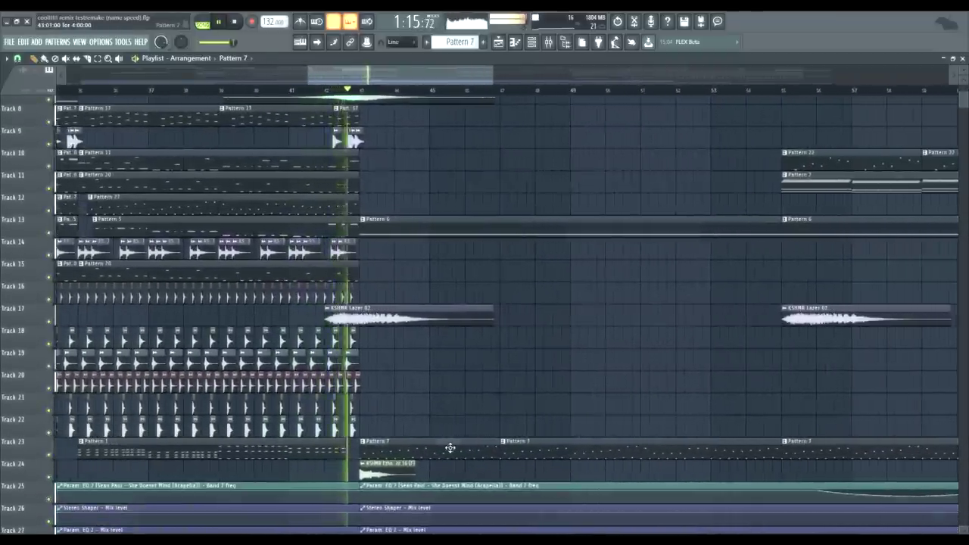
# Step: Inspect the notes of Pattern 7 on Track 23 in the piano roll, and return to the playlist
pyautogui.doubleClick(450, 447)
pyautogui.scroll(5, 283, 356)
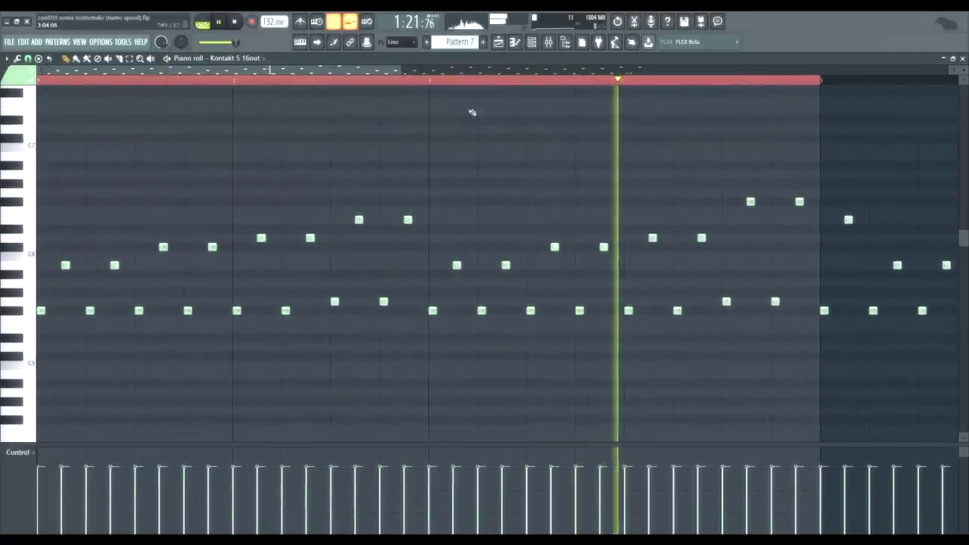
pyautogui.click(500, 44)
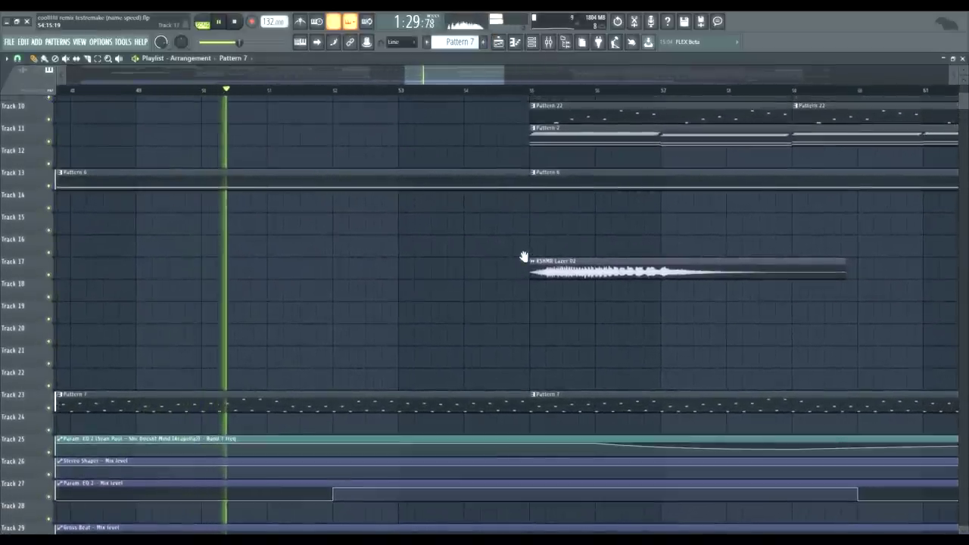
# Step: Follow the playback through the breakdown and examine the clips leading into the second drop at bar 71
pyautogui.moveTo(459, 280); pyautogui.dragTo(372, 309)
pyautogui.scroll(-2, 372, 309)
pyautogui.moveTo(459, 213); pyautogui.dragTo(373, 371)
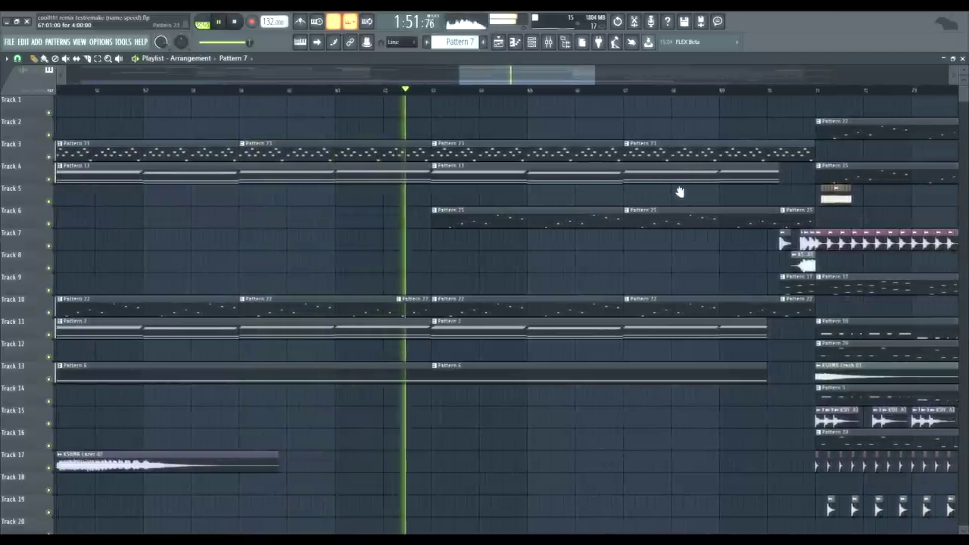
pyautogui.moveTo(440, 198); pyautogui.dragTo(369, 197)
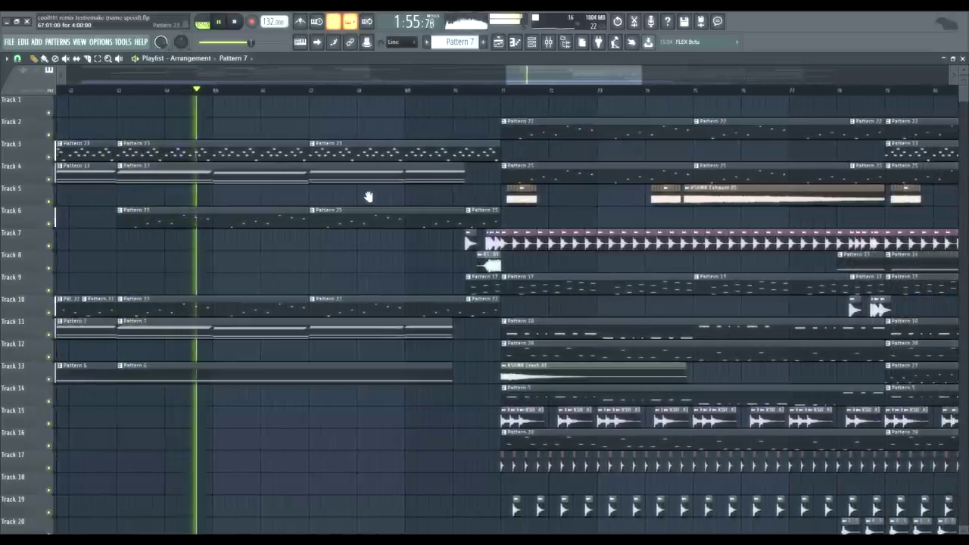
pyautogui.moveTo(580, 370); pyautogui.dragTo(420, 382)
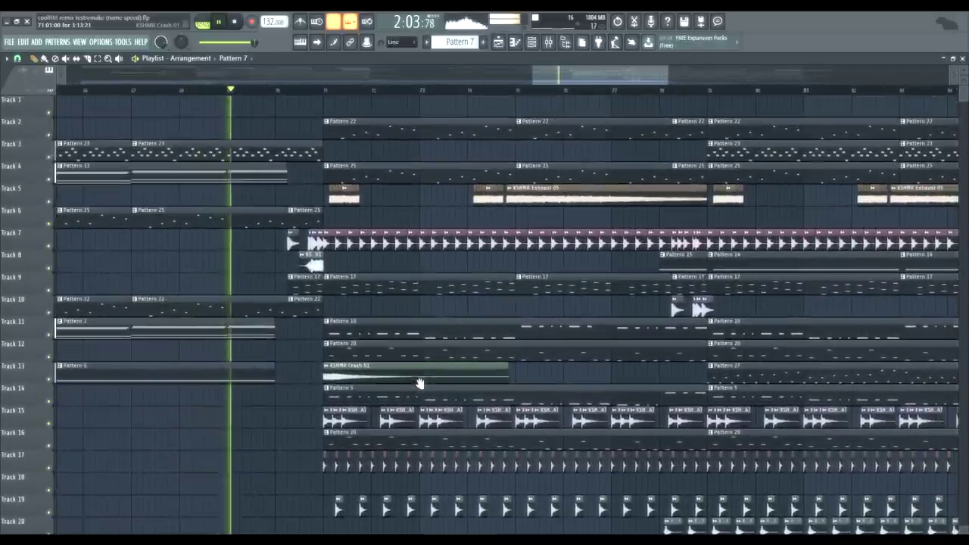
pyautogui.scroll(2, 290, 244)
pyautogui.scroll(2, 388, 234)
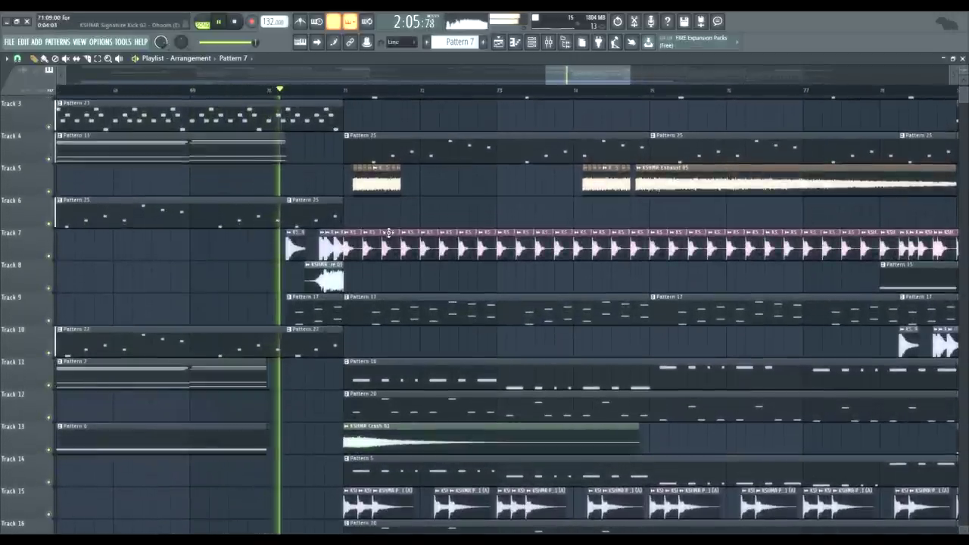
pyautogui.scroll(2, 389, 233)
pyautogui.scroll(-2, 390, 249)
# Step: Inspect both octaves of notes in Pattern 17 in the piano roll, and return to the playlist
pyautogui.doubleClick(456, 367)
pyautogui.scroll(-2, 457, 368)
pyautogui.moveTo(405, 300); pyautogui.dragTo(460, 294)
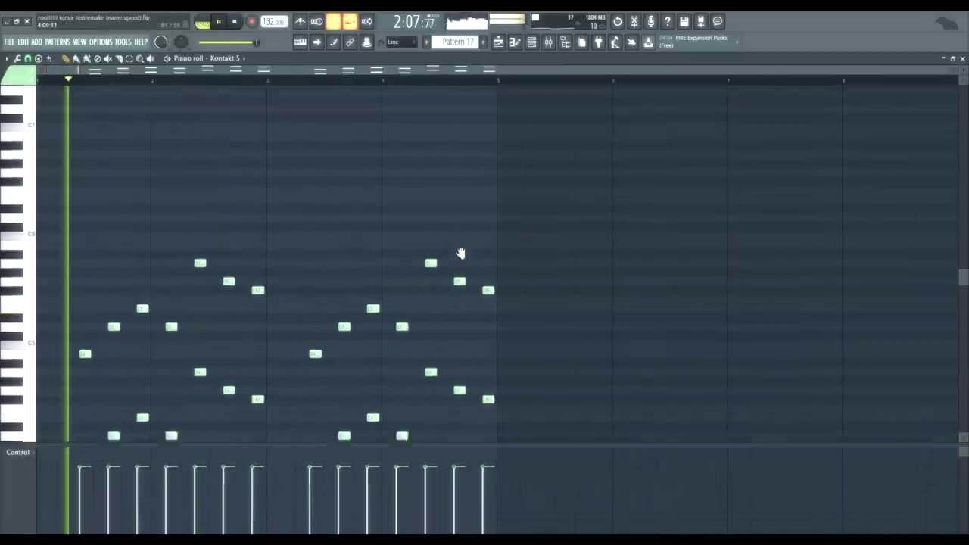
pyautogui.scroll(-4, 465, 243)
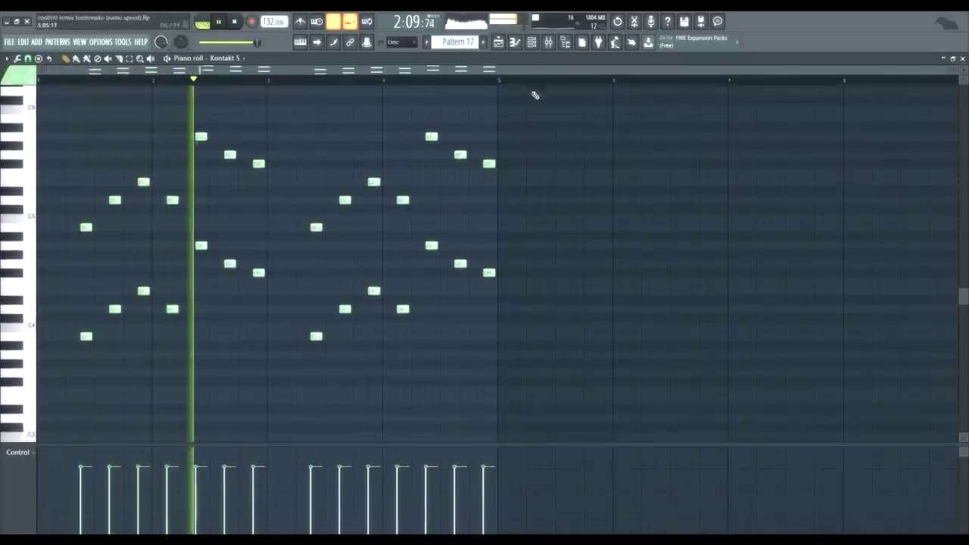
pyautogui.click(498, 43)
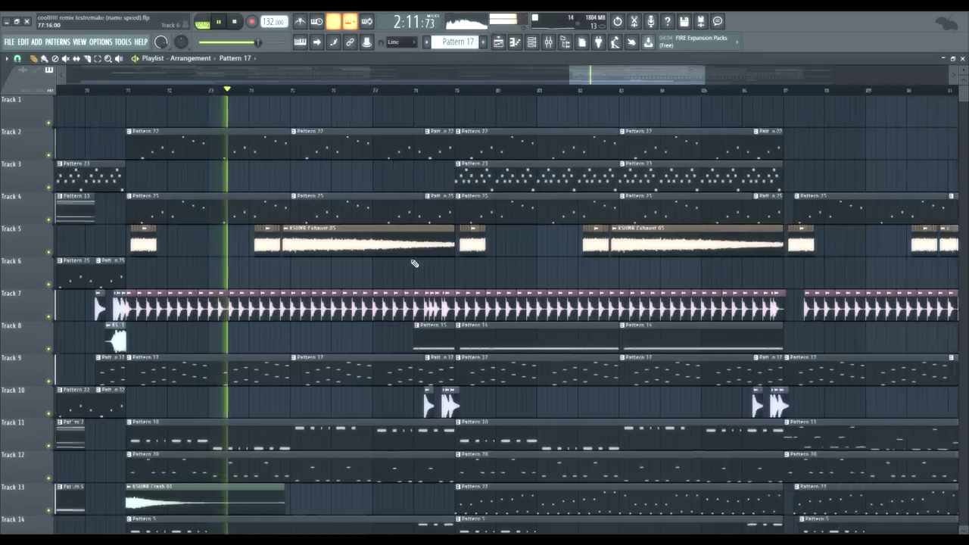
# Step: Review the clips of the second drop from the lower tracks back up to Track 1
pyautogui.scroll(-10, 480, 253)
pyautogui.scroll(-5, 515, 160)
pyautogui.scroll(-4, 480, 165)
pyautogui.scroll(7, 540, 264)
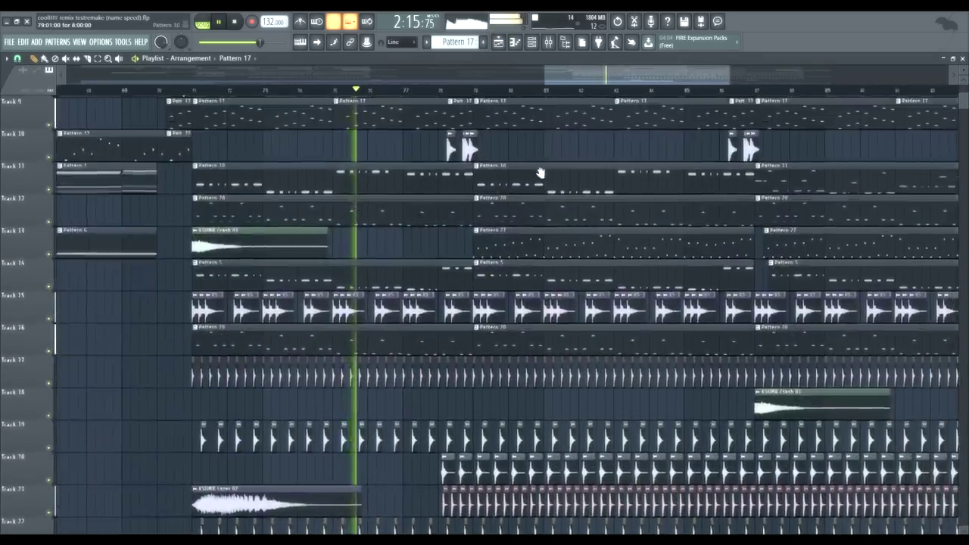
pyautogui.scroll(6, 540, 172)
pyautogui.scroll(3, 480, 281)
pyautogui.scroll(3, 436, 146)
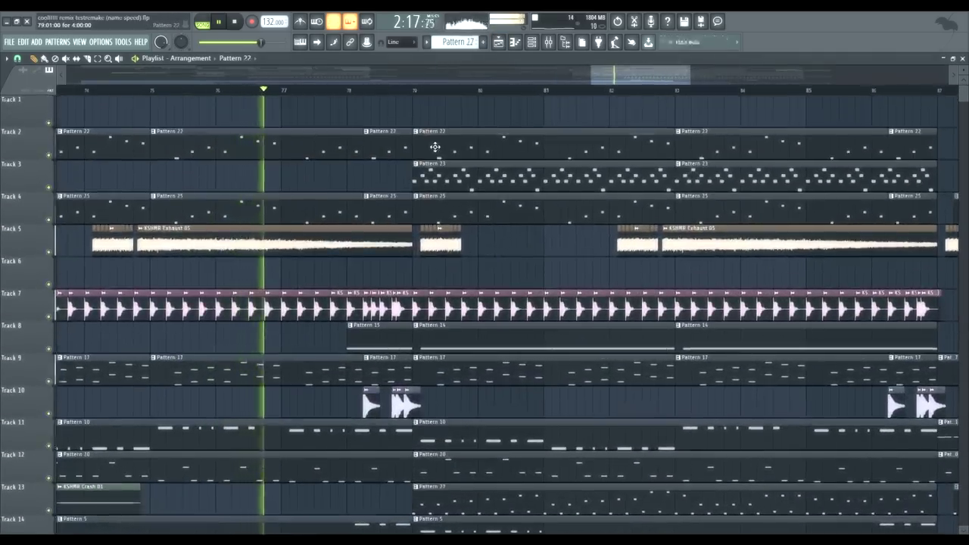
# Step: Inspect Pattern 22 from Track 2 in the piano roll and its Harmor #4 synth settings, and return to the playlist
pyautogui.doubleClick(435, 147)
pyautogui.click(533, 42)
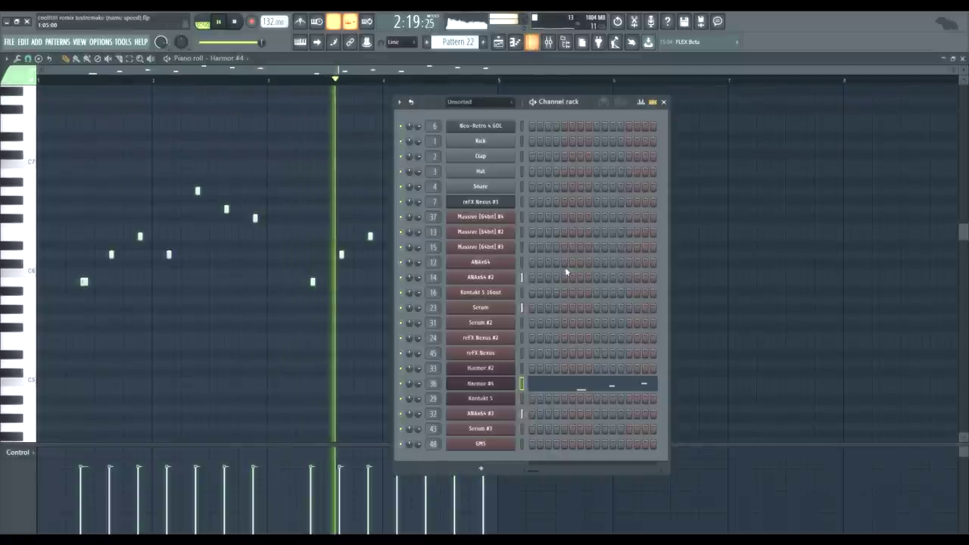
pyautogui.click(500, 387)
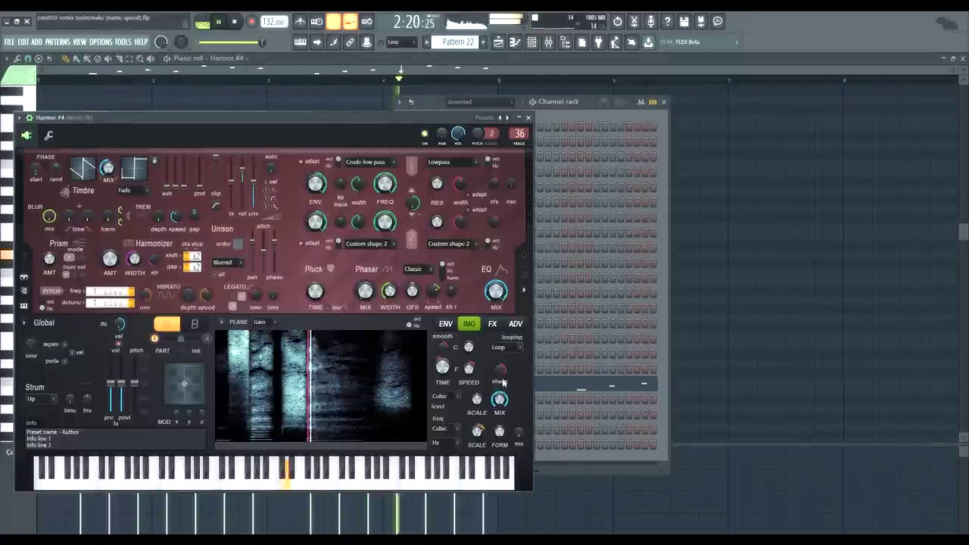
pyautogui.click(500, 44)
# Step: Examine the layered melody, percussion and drum clips of the second drop in close-up and across the wider arrangement
pyautogui.moveTo(556, 172); pyautogui.dragTo(422, 262)
pyautogui.scroll(3, 526, 309)
pyautogui.moveTo(525, 309); pyautogui.dragTo(571, 233)
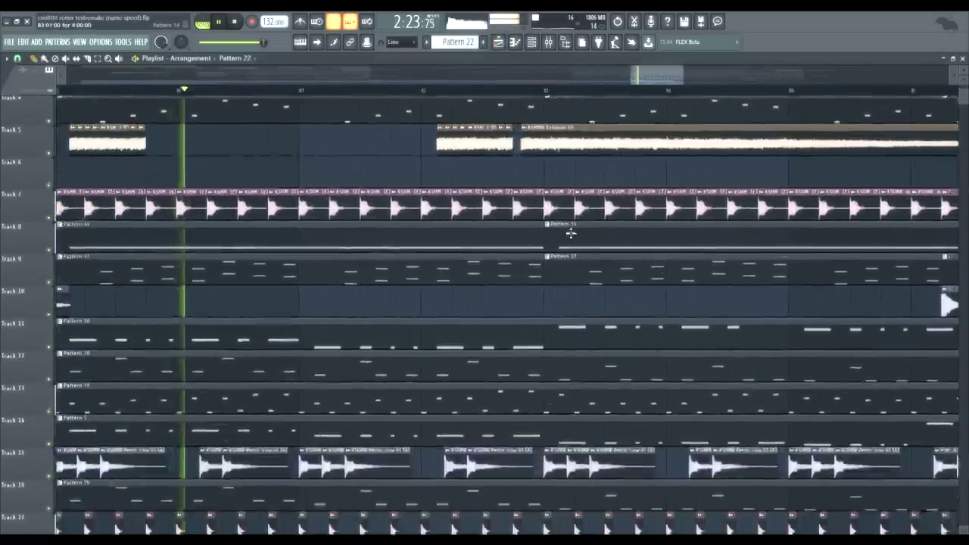
pyautogui.scroll(-3, 571, 234)
pyautogui.moveTo(518, 296); pyautogui.dragTo(472, 332)
pyautogui.scroll(3, 472, 328)
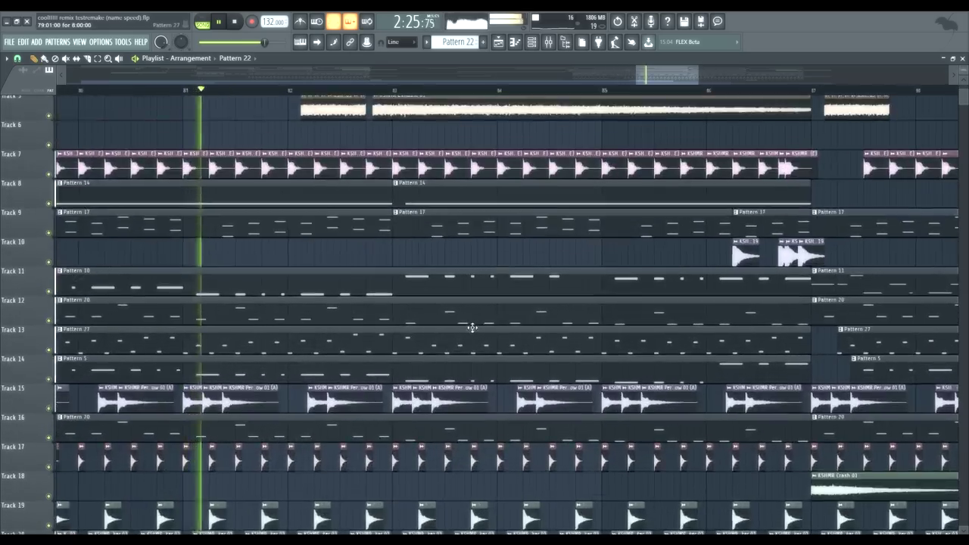
pyautogui.scroll(3, 494, 296)
pyautogui.scroll(-2, 496, 366)
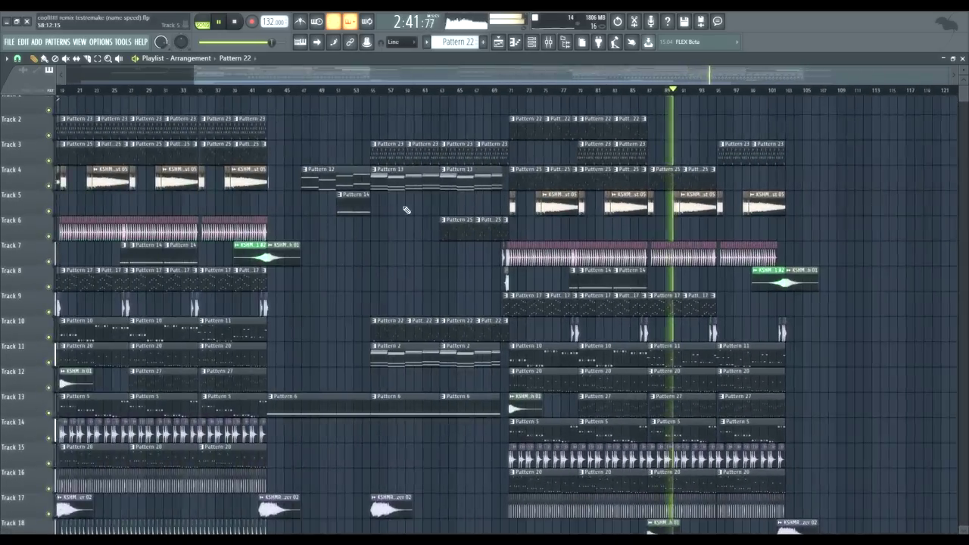
# Step: Review the whole arrangement in the playlist while the second drop plays toward the end of the track
pyautogui.moveTo(441, 186); pyautogui.dragTo(583, 200)
pyautogui.scroll(-2, 551, 221)
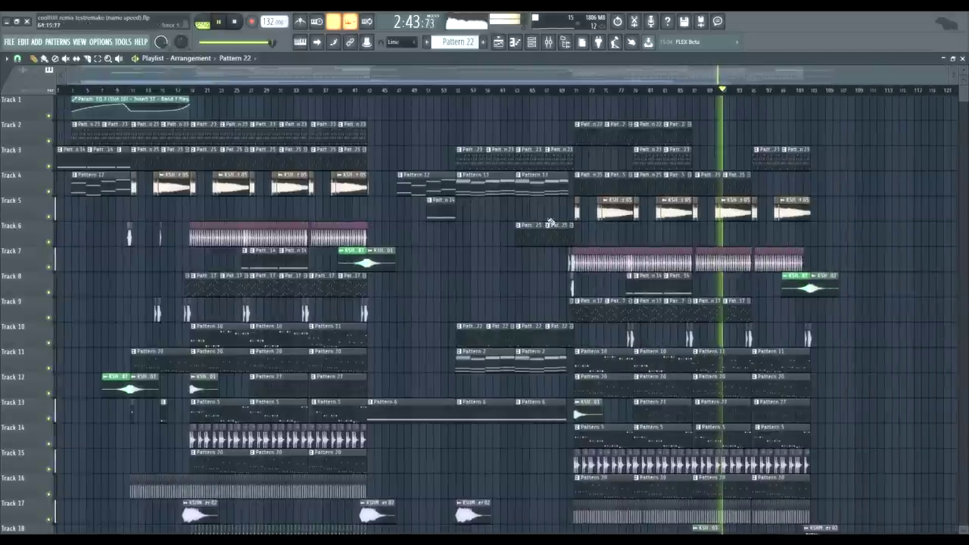
pyautogui.scroll(2, 785, 281)
pyautogui.moveTo(751, 337); pyautogui.dragTo(588, 208)
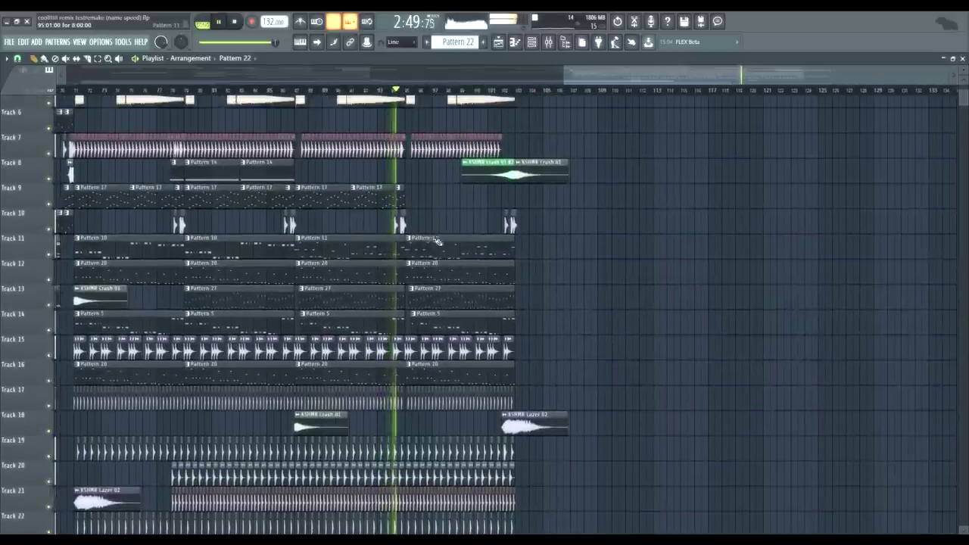
pyautogui.scroll(-5, 400, 223)
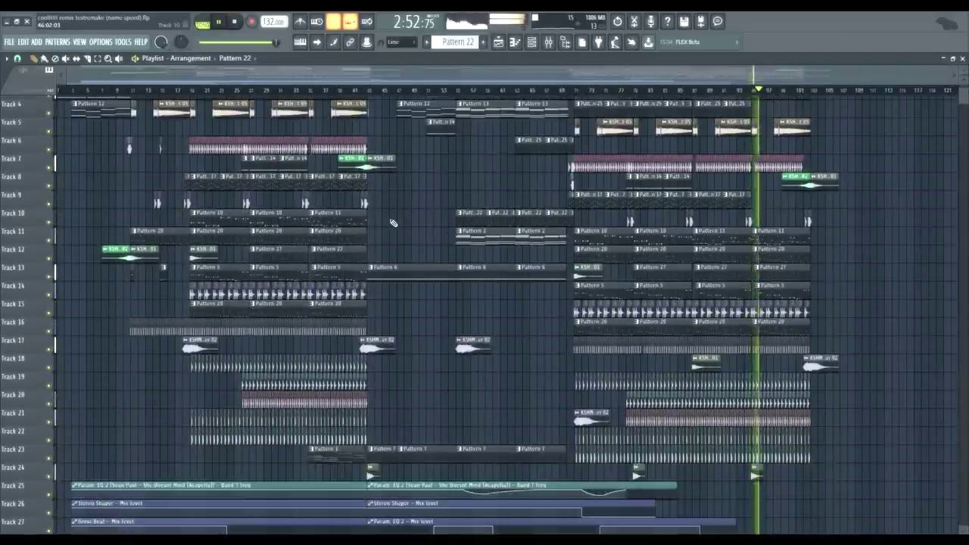
pyautogui.moveTo(424, 204); pyautogui.dragTo(428, 265)
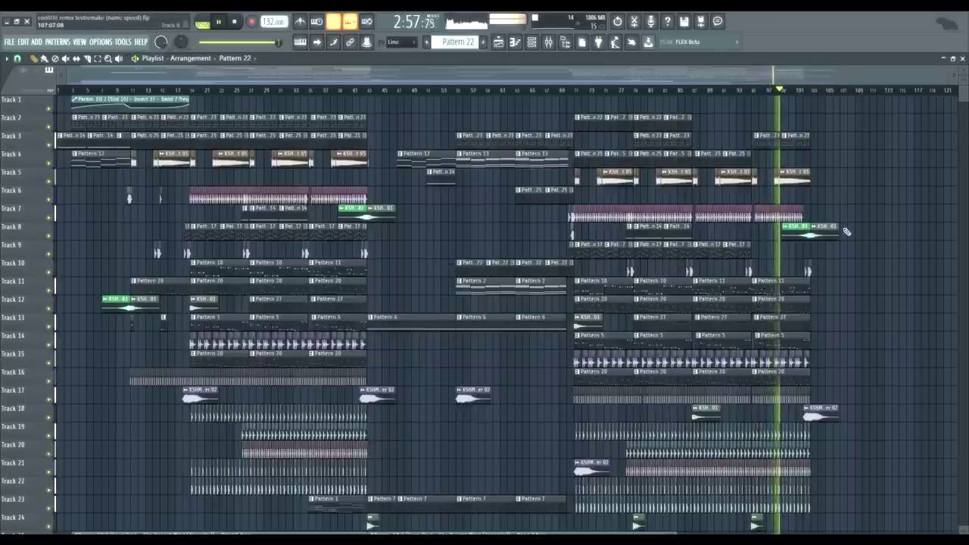
pyautogui.scroll(1, 847, 231)
pyautogui.moveTo(809, 227); pyautogui.dragTo(848, 255)
pyautogui.moveTo(752, 300); pyautogui.dragTo(785, 321)
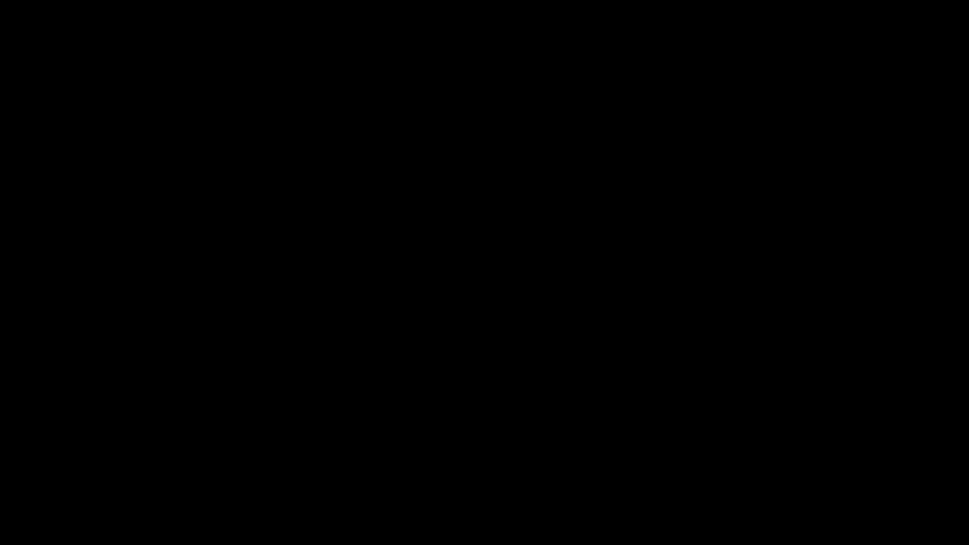